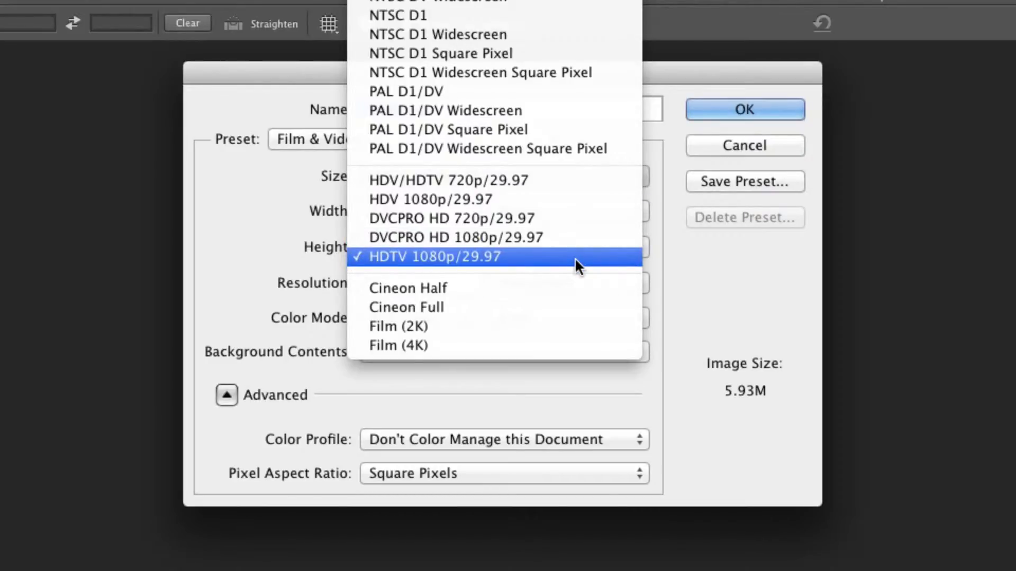
Create a new document from the Film & Video preset with the HDTV 1080p/29.97 size
{"action": "left_click", "coordinate": [574, 258]}
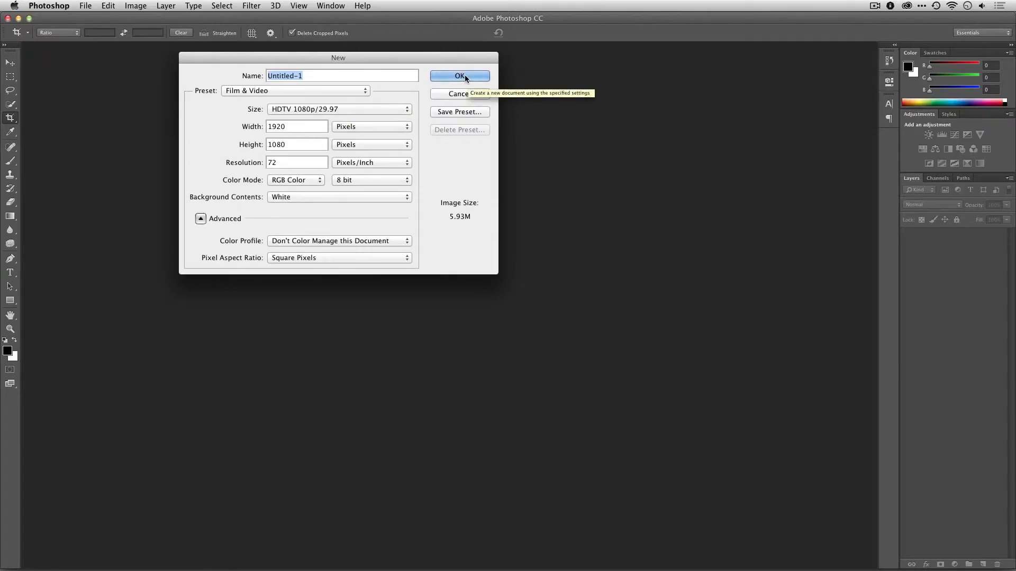
{"action": "left_click", "coordinate": [744, 109]}
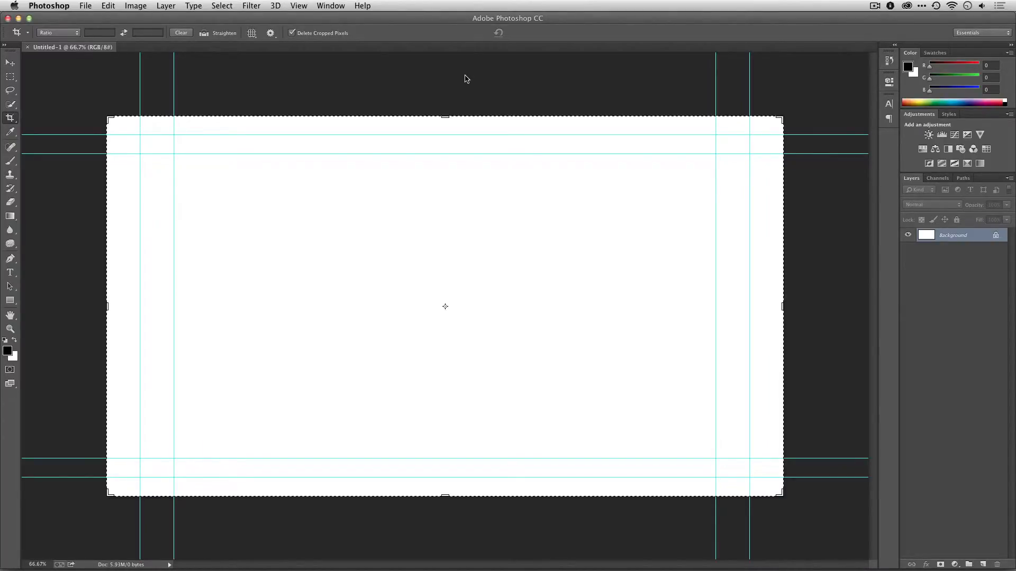
Switch to Finder, open Tokyo_002.mov from the Demo folder in QuickTime Player 7 and inspect its frame size and frame rate
{"action": "key", "text": "super+Tab"}
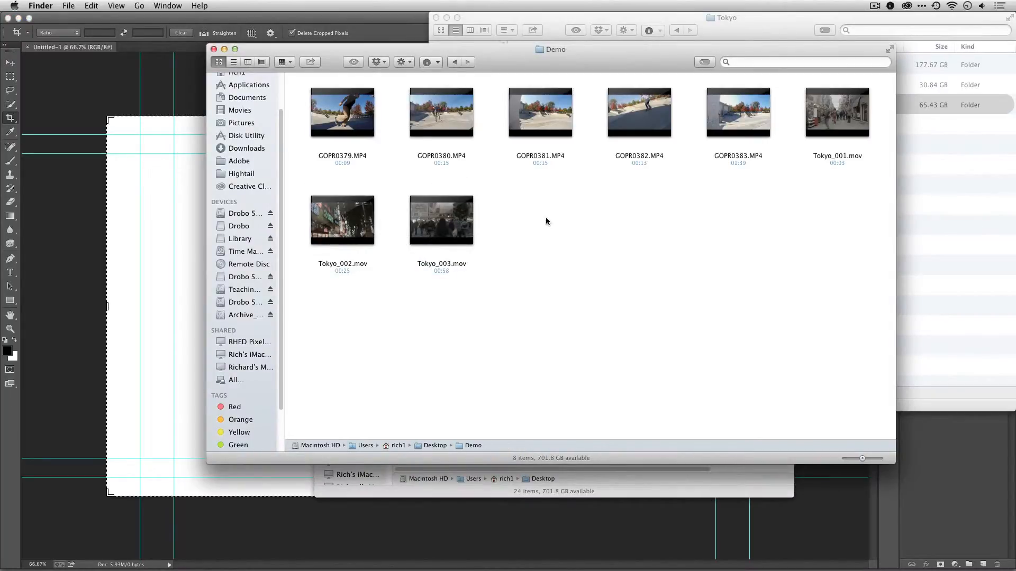
{"action": "right_click", "coordinate": [352, 240]}
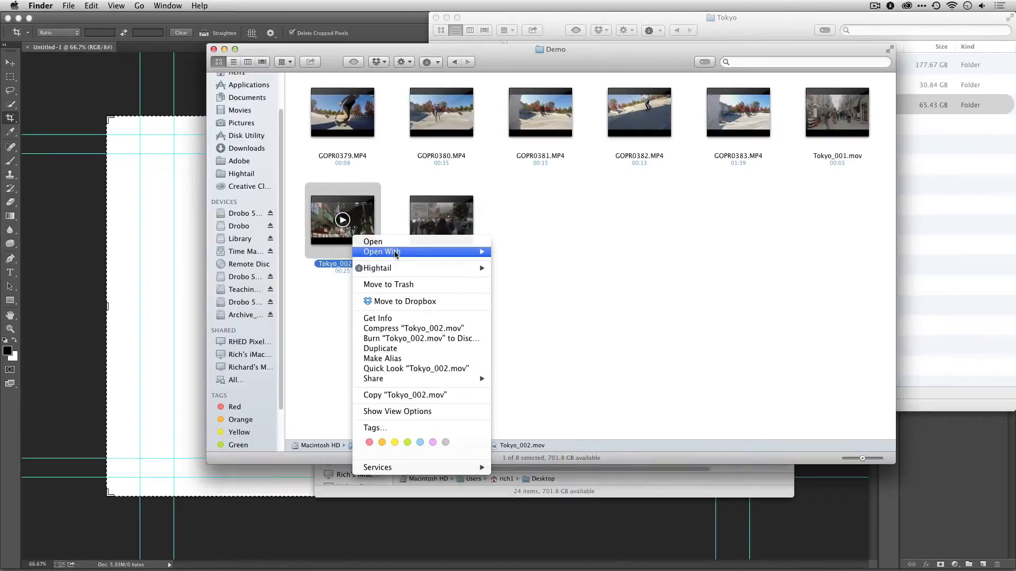
{"action": "mouse_move", "coordinate": [396, 254]}
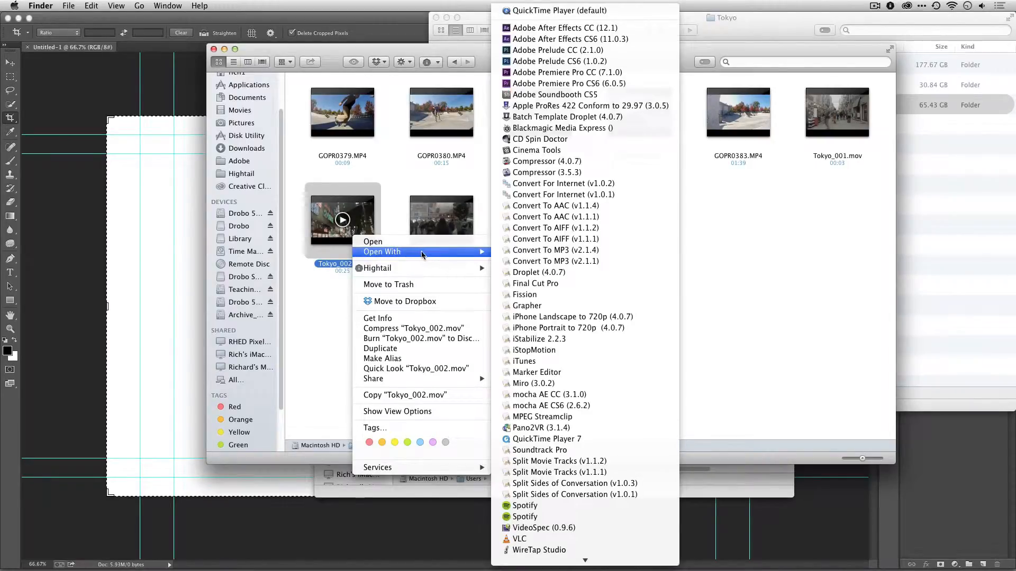
{"action": "left_click", "coordinate": [580, 438]}
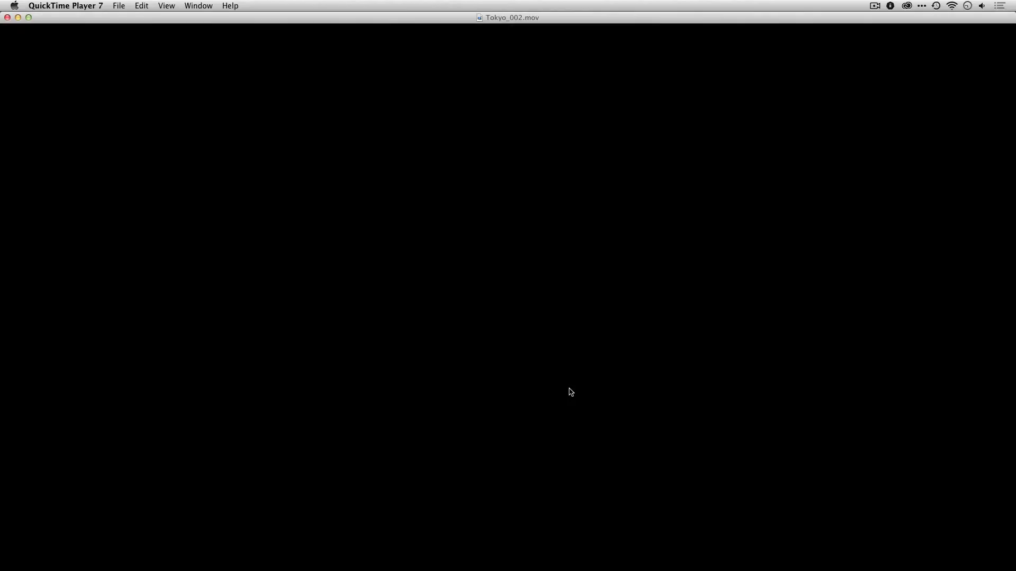
{"action": "key", "text": "super+i"}
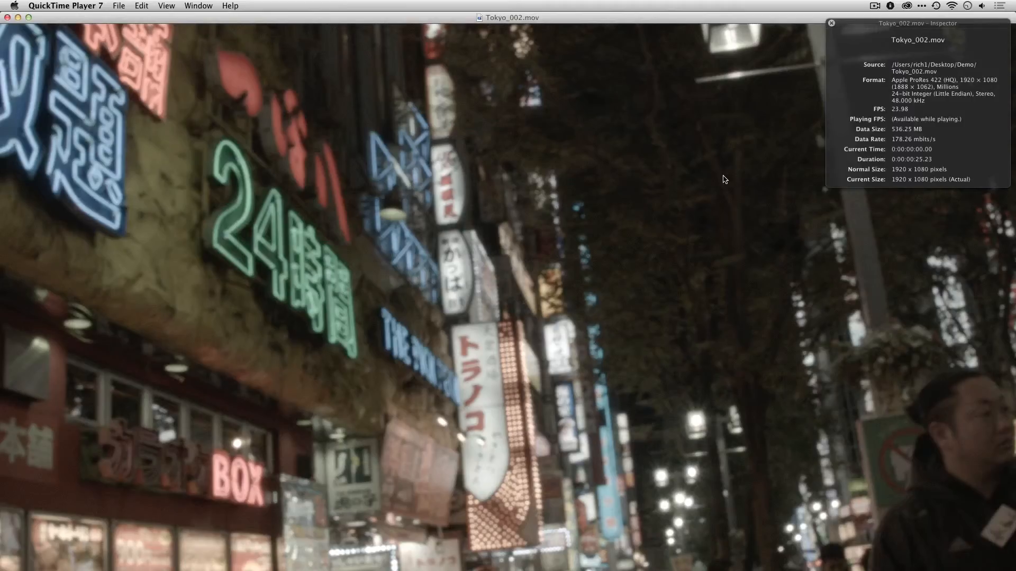
Switch back to Photoshop, change to the Motion workspace and make the timeline area taller
{"action": "key", "text": "super+Tab"}
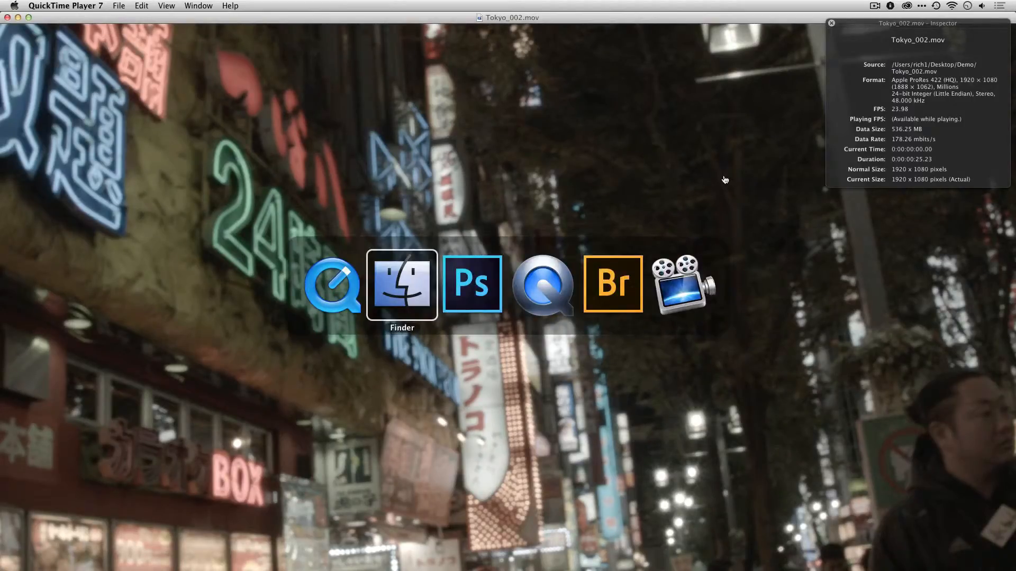
{"action": "key", "text": "super+Tab"}
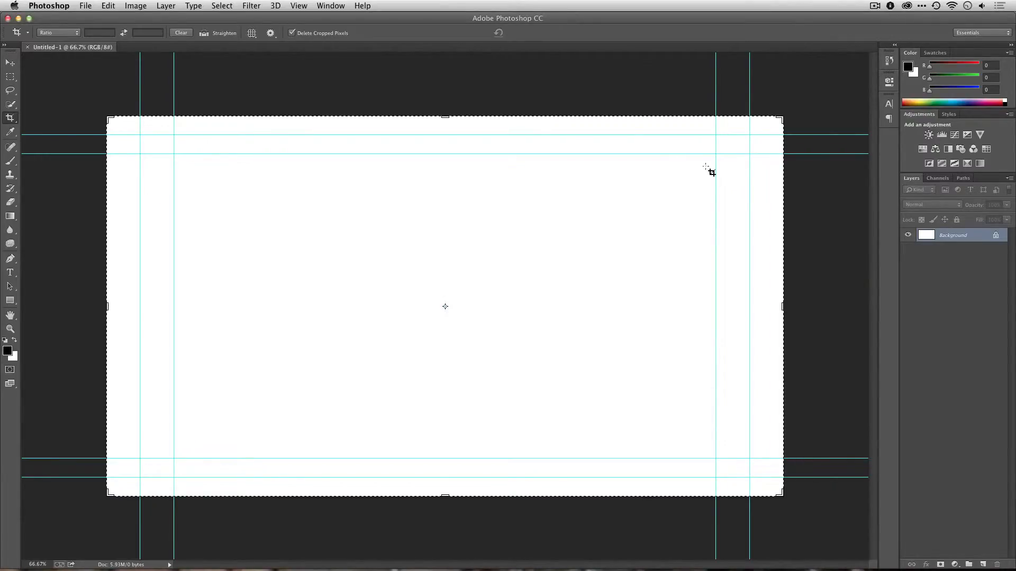
{"action": "left_click", "coordinate": [321, 5]}
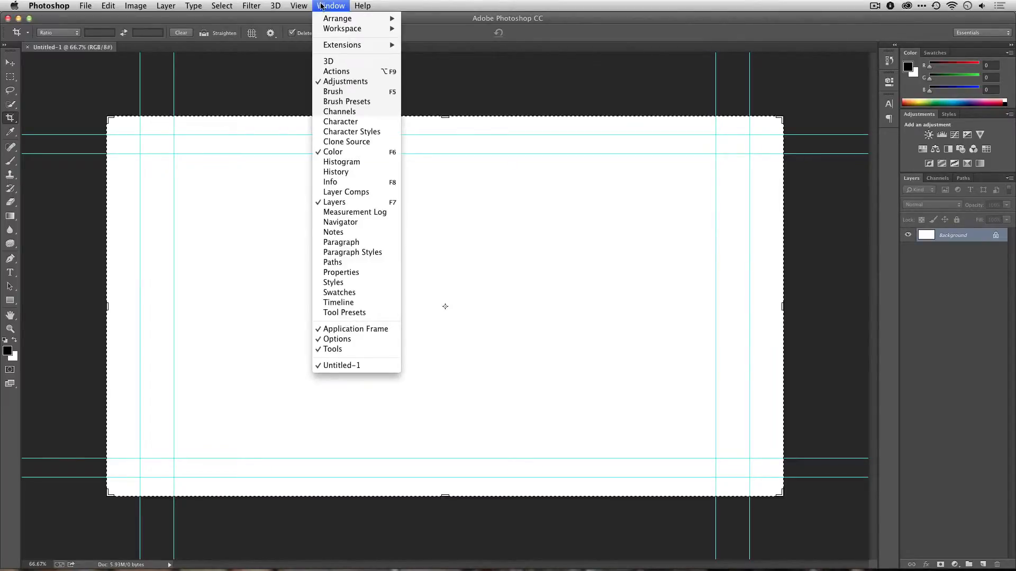
{"action": "mouse_move", "coordinate": [326, 30]}
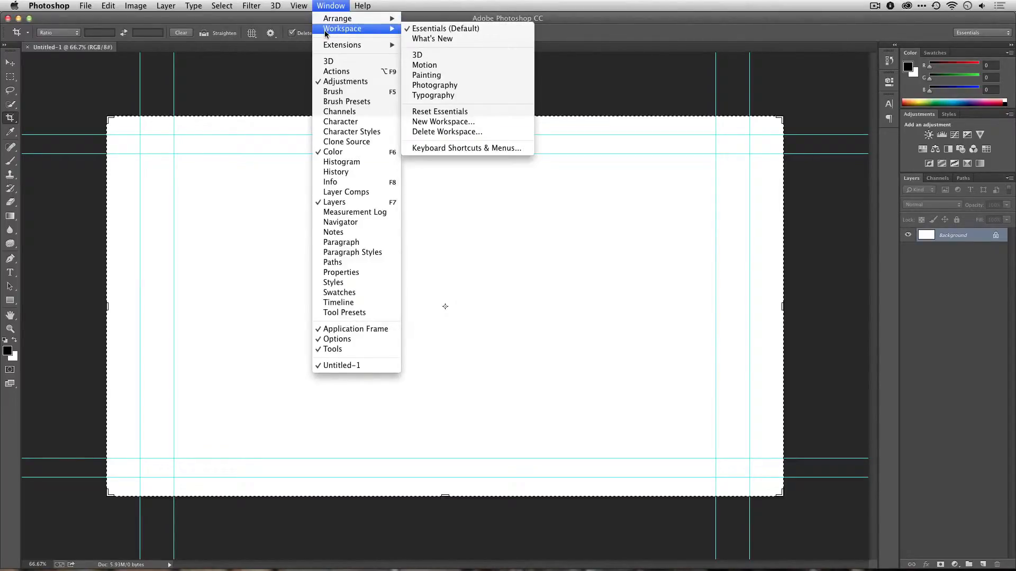
{"action": "left_click", "coordinate": [459, 66]}
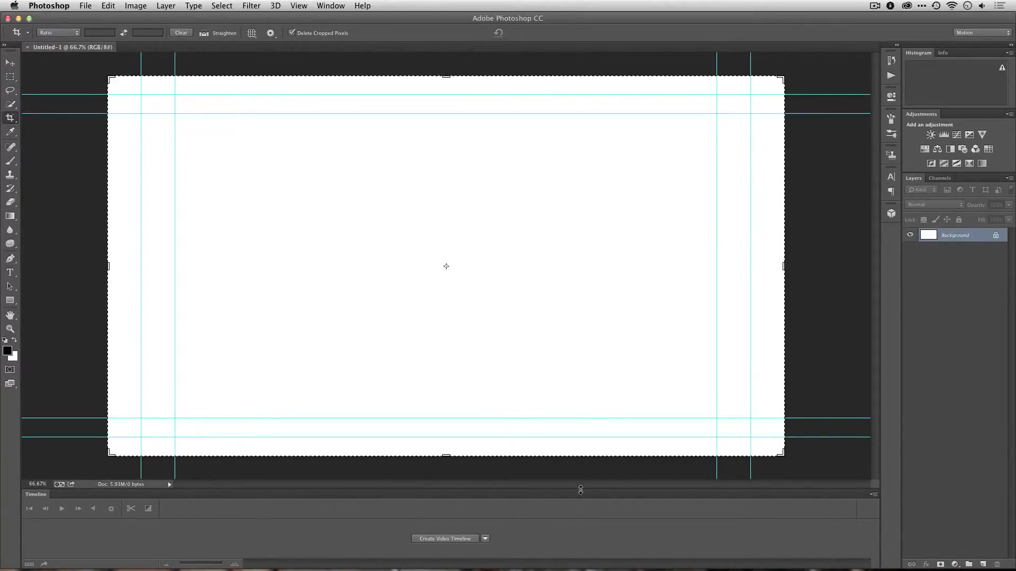
{"action": "left_click_drag", "start_coordinate": [581, 490], "coordinate": [587, 459]}
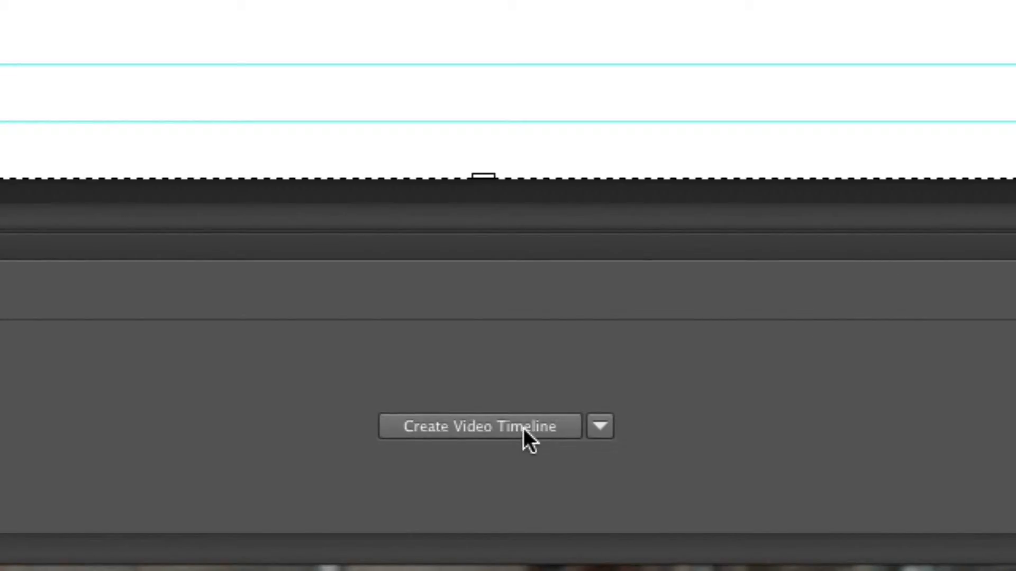
Choose the video timeline type instead of frame animation and create the video timeline
{"action": "left_click", "coordinate": [606, 430]}
{"action": "left_click", "coordinate": [594, 472]}
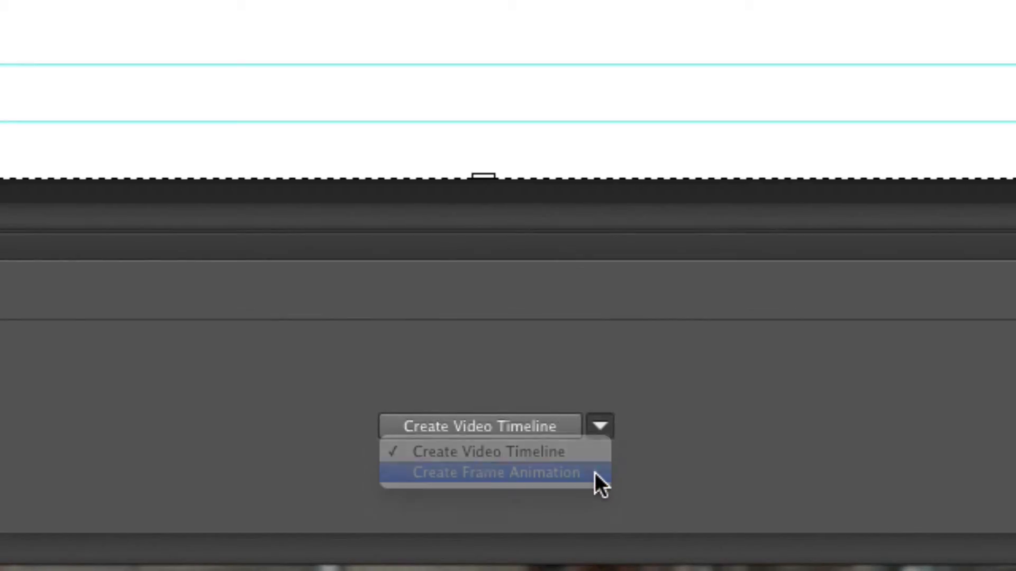
{"action": "left_click", "coordinate": [603, 426]}
{"action": "left_click", "coordinate": [605, 450]}
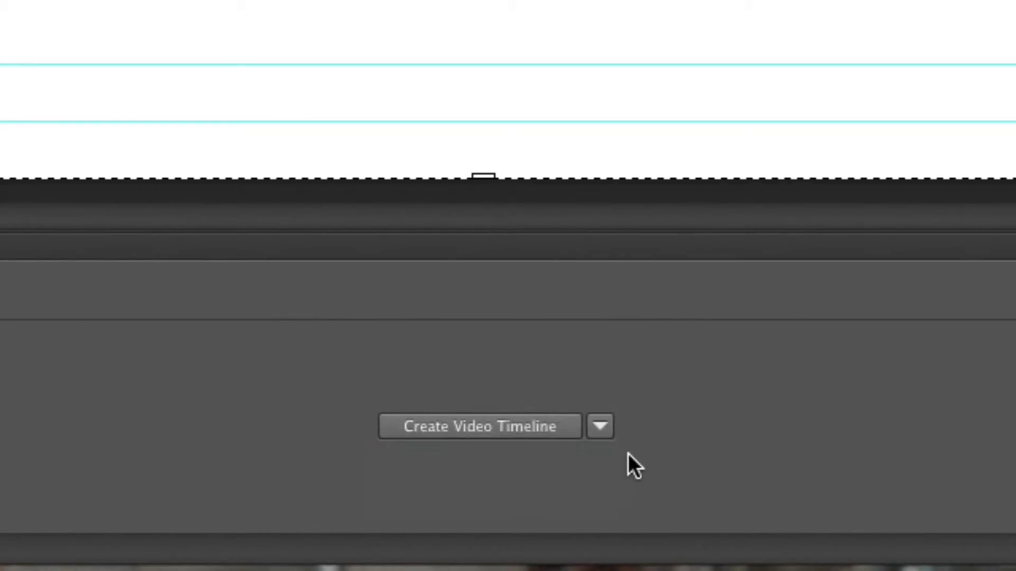
{"action": "left_click", "coordinate": [503, 428]}
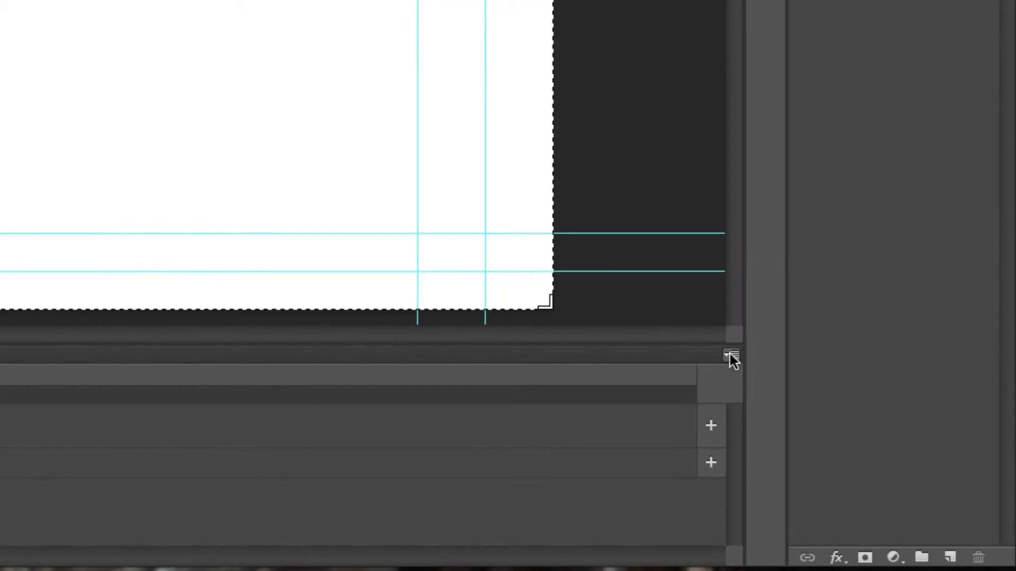
Set the timeline frame rate to 23.976 fps
{"action": "left_click", "coordinate": [873, 463]}
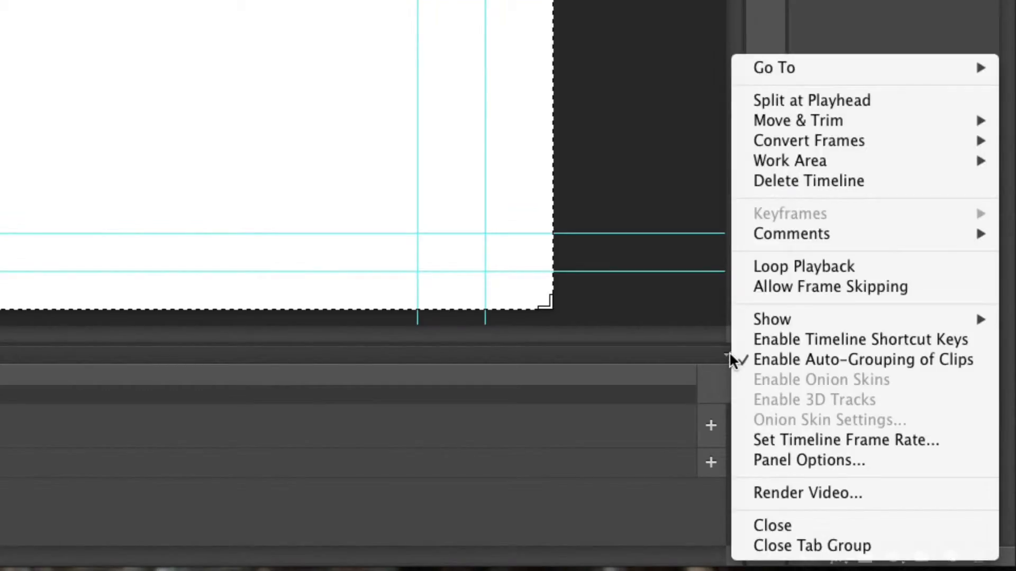
{"action": "left_click", "coordinate": [729, 360]}
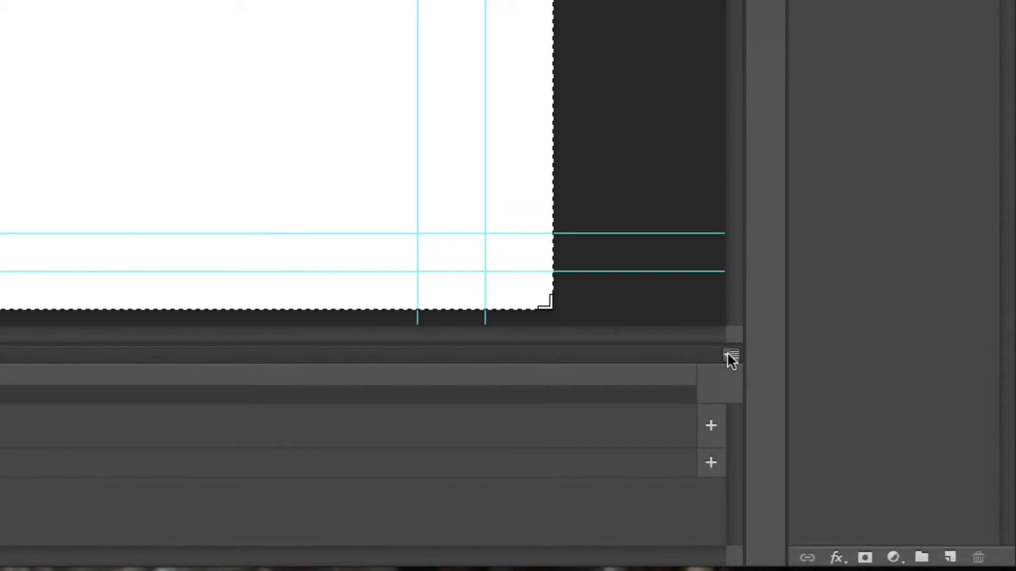
{"action": "left_click", "coordinate": [729, 358]}
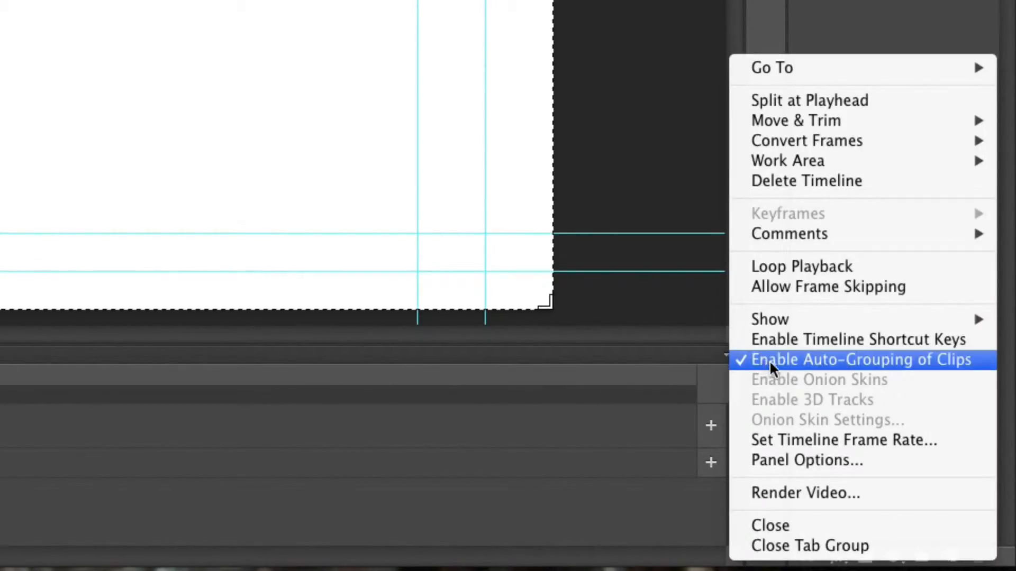
{"action": "left_click", "coordinate": [811, 439]}
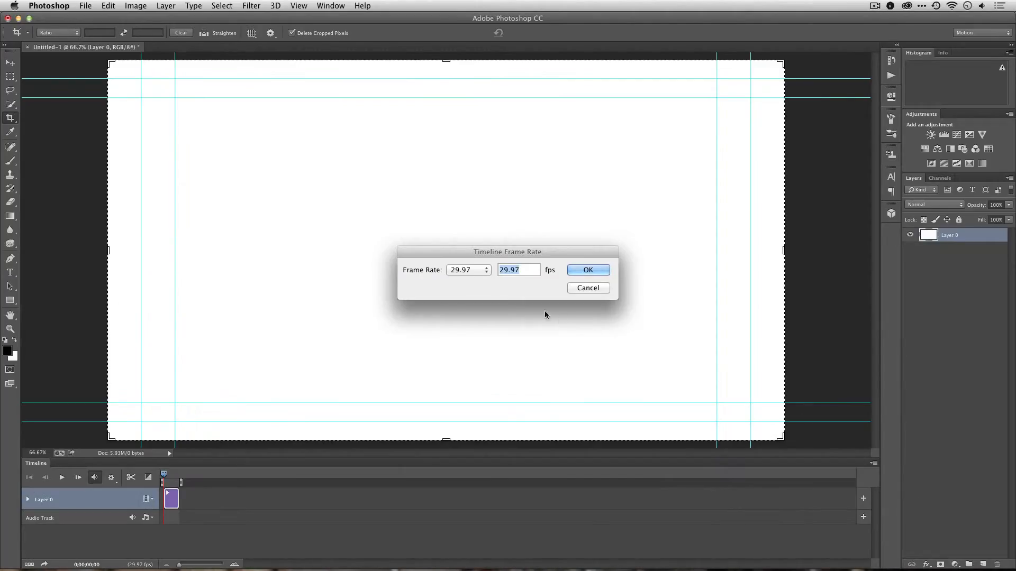
{"action": "left_click", "coordinate": [466, 270]}
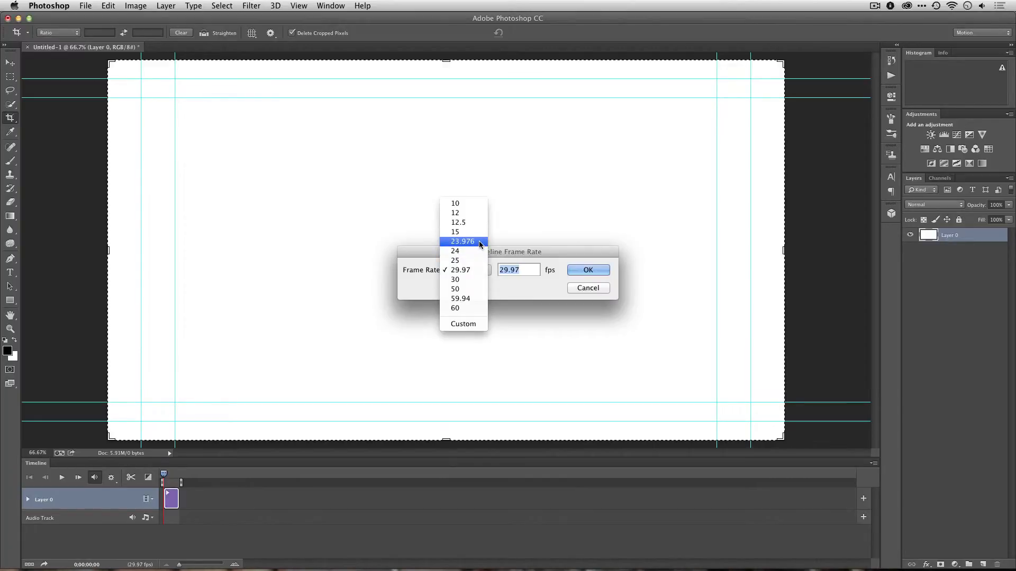
{"action": "left_click", "coordinate": [479, 241]}
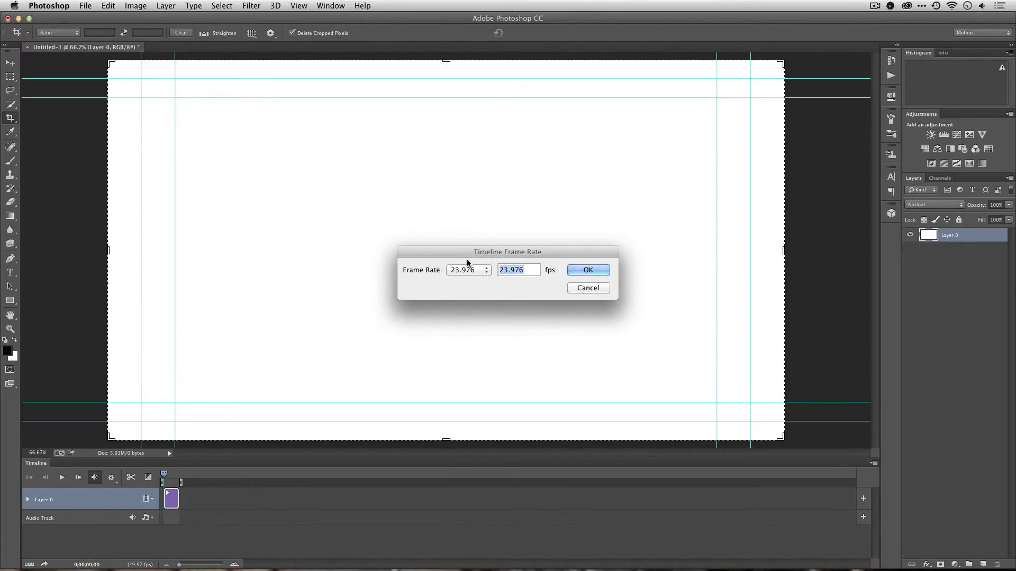
{"action": "left_click", "coordinate": [588, 271]}
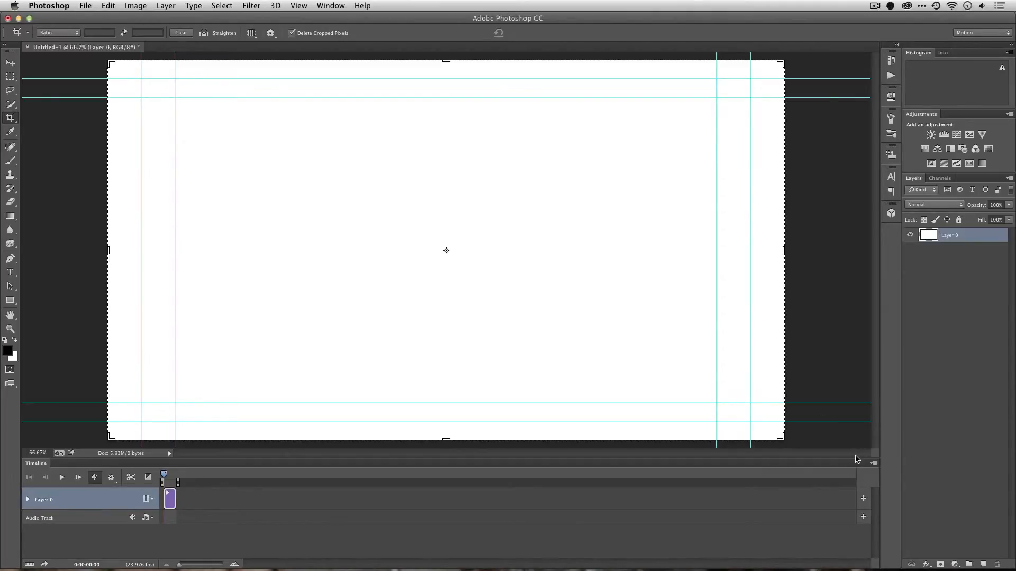
Add Tokyo_002.mov from the Demo folder to the video track and delete the blank white clip in front of it
{"action": "left_click", "coordinate": [863, 500]}
{"action": "left_click", "coordinate": [363, 111]}
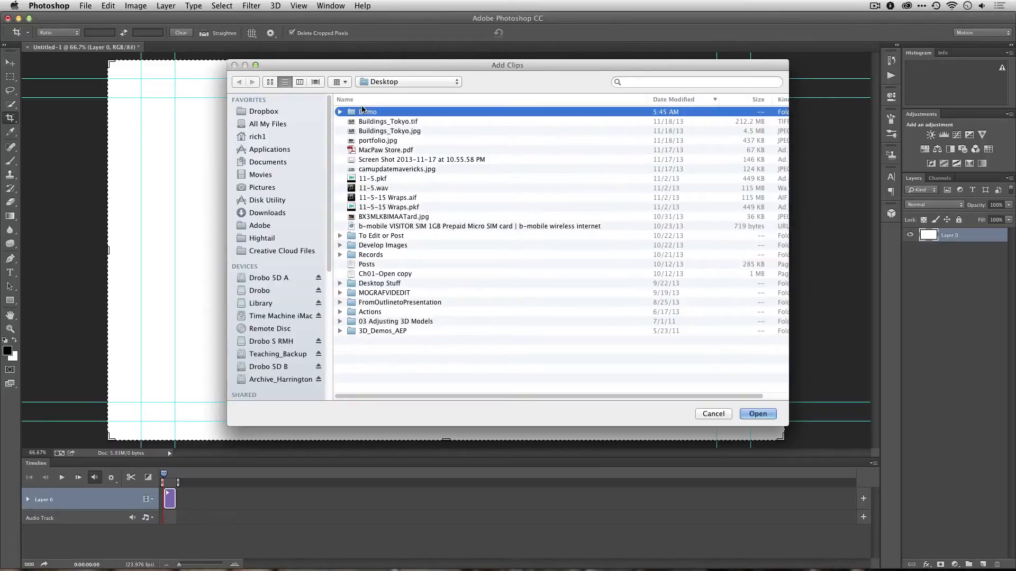
{"action": "double_click", "coordinate": [363, 111]}
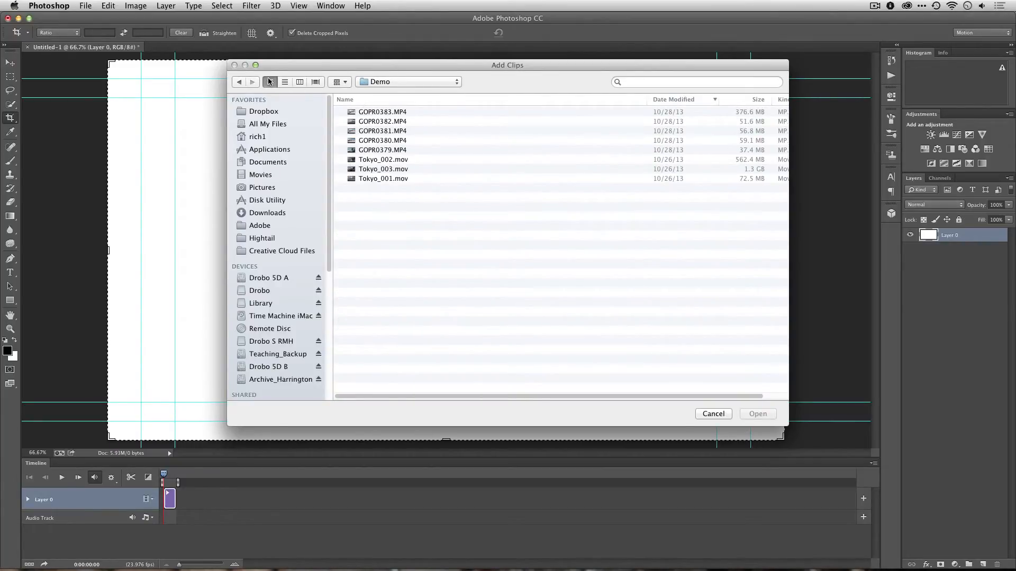
{"action": "left_click", "coordinate": [270, 81]}
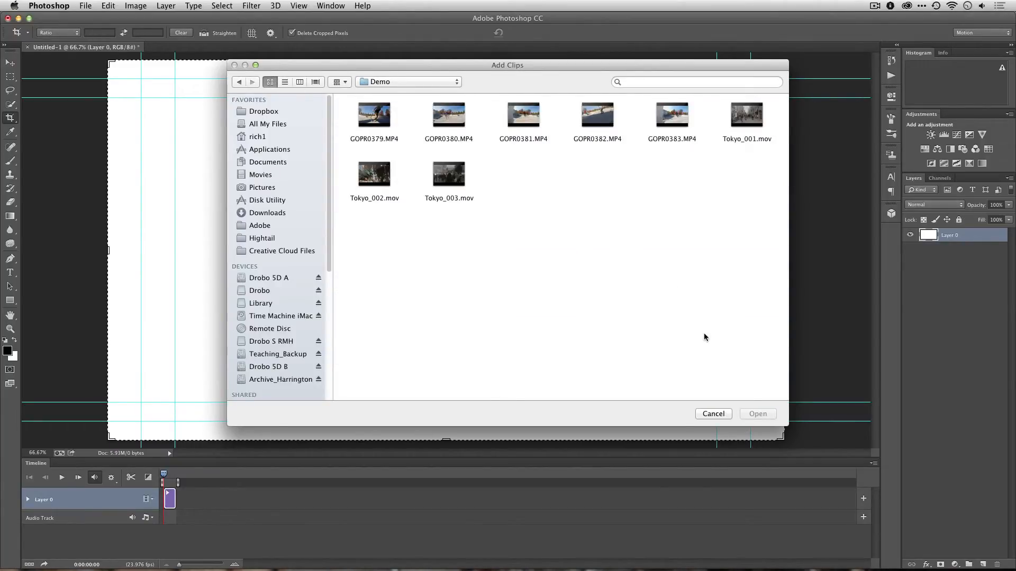
{"action": "left_click", "coordinate": [386, 180]}
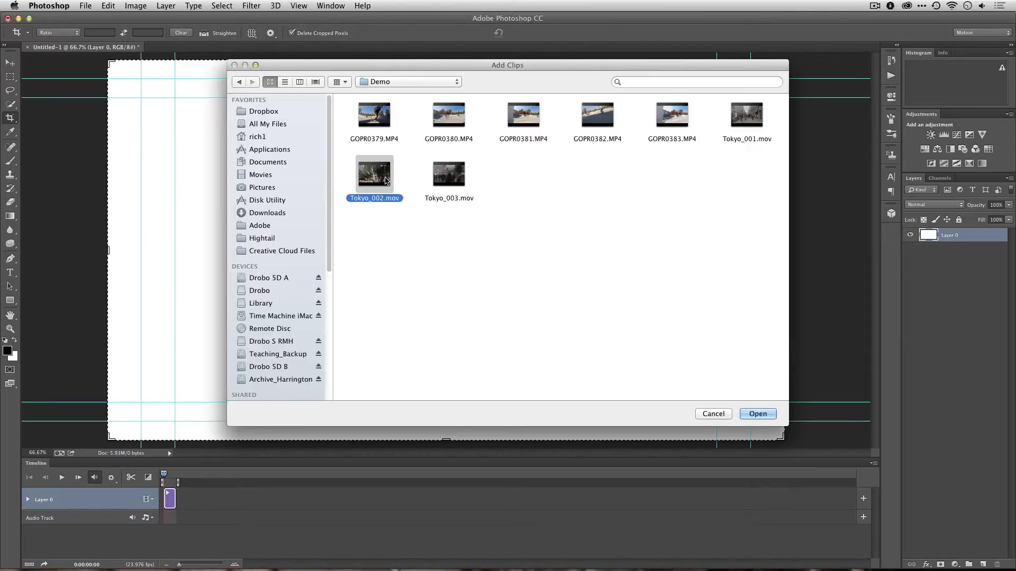
{"action": "left_click", "coordinate": [758, 414]}
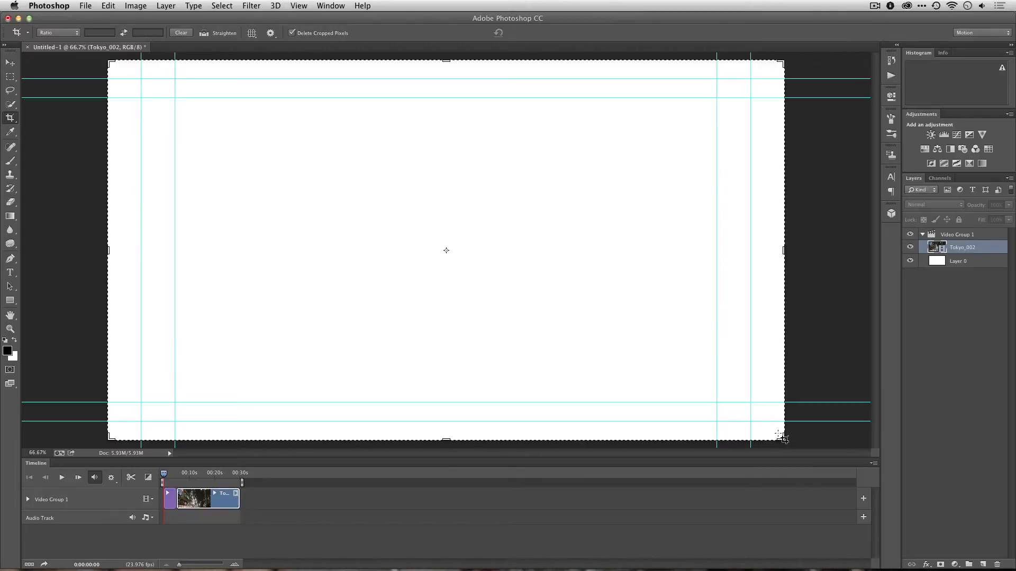
{"action": "left_click", "coordinate": [169, 503]}
{"action": "key", "text": "Delete"}
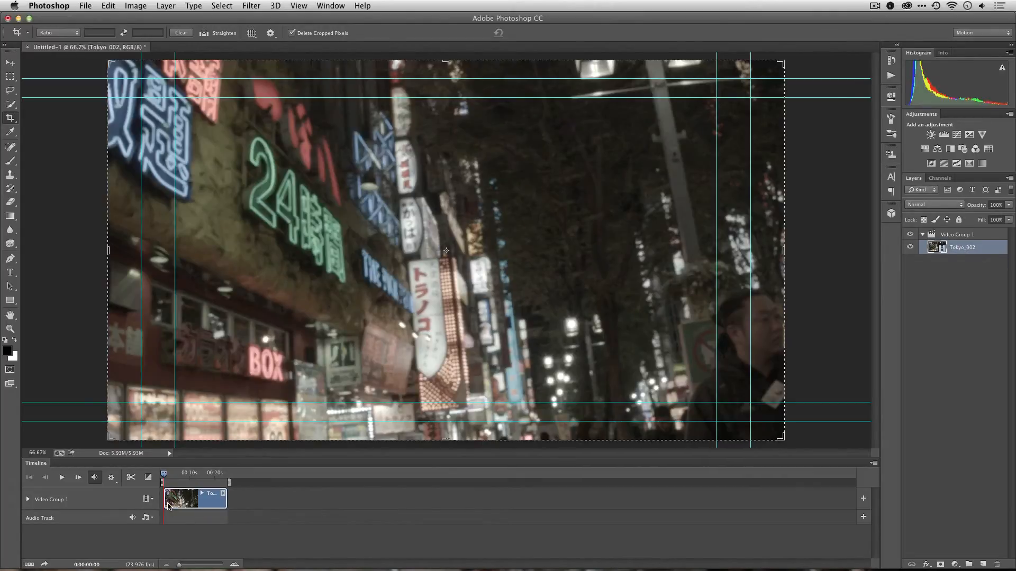
Trim the end of the Tokyo_002 clip to about the 14-second mark and shorten its start by about 4 seconds
{"action": "left_click_drag", "start_coordinate": [165, 478], "coordinate": [200, 479]}
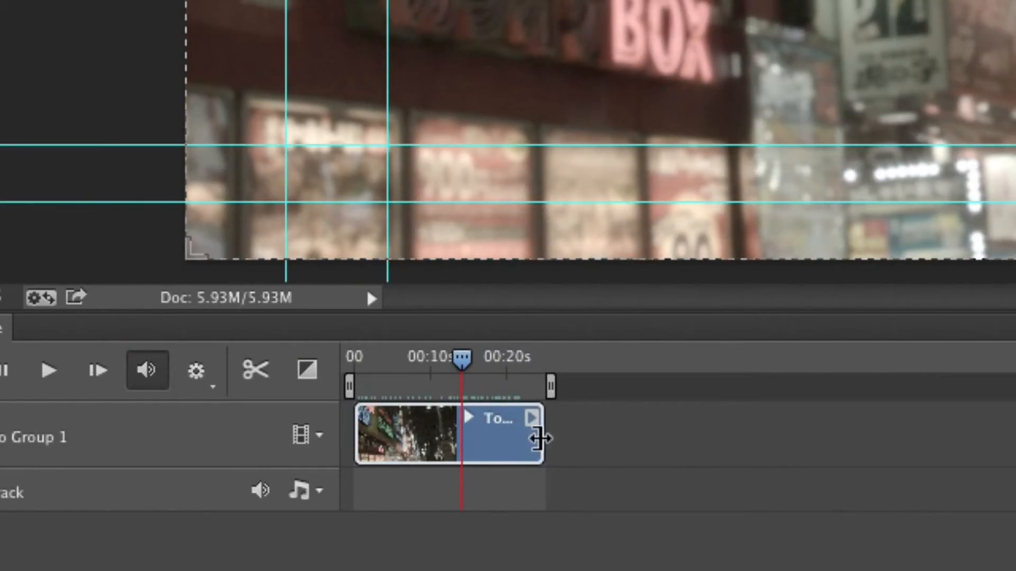
{"action": "left_click_drag", "start_coordinate": [535, 438], "coordinate": [461, 442]}
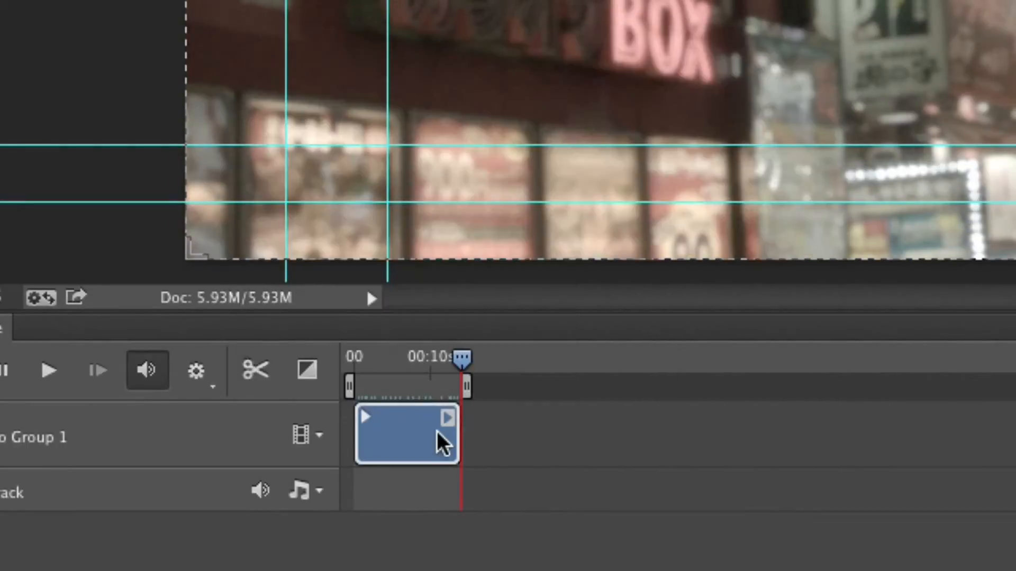
{"action": "left_click_drag", "start_coordinate": [356, 430], "coordinate": [390, 436]}
{"action": "left_click_drag", "start_coordinate": [188, 475], "coordinate": [164, 474]}
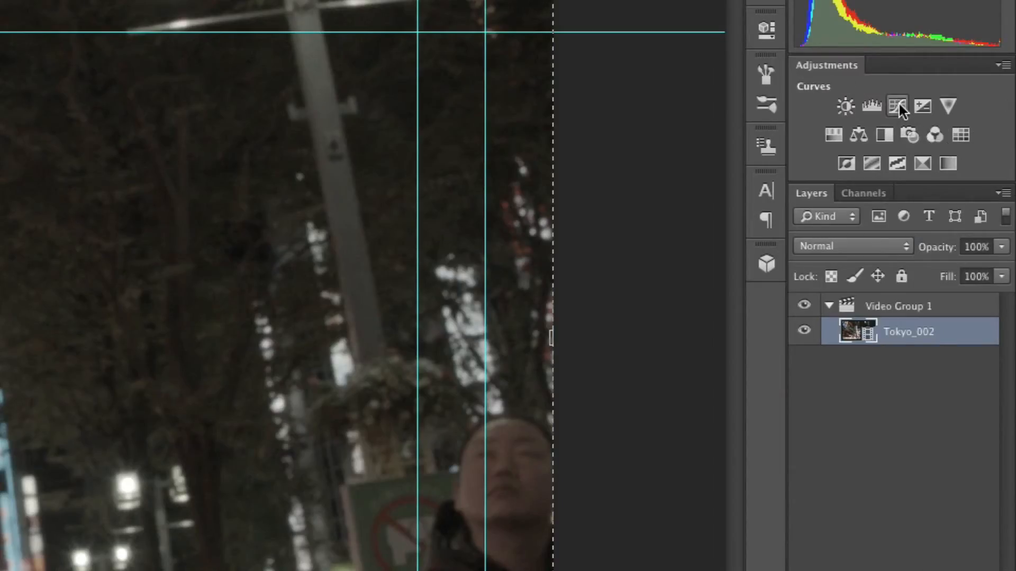
Add a Curves adjustment to the Tokyo_002 clip and apply the automatic correction
{"action": "left_click", "coordinate": [898, 106]}
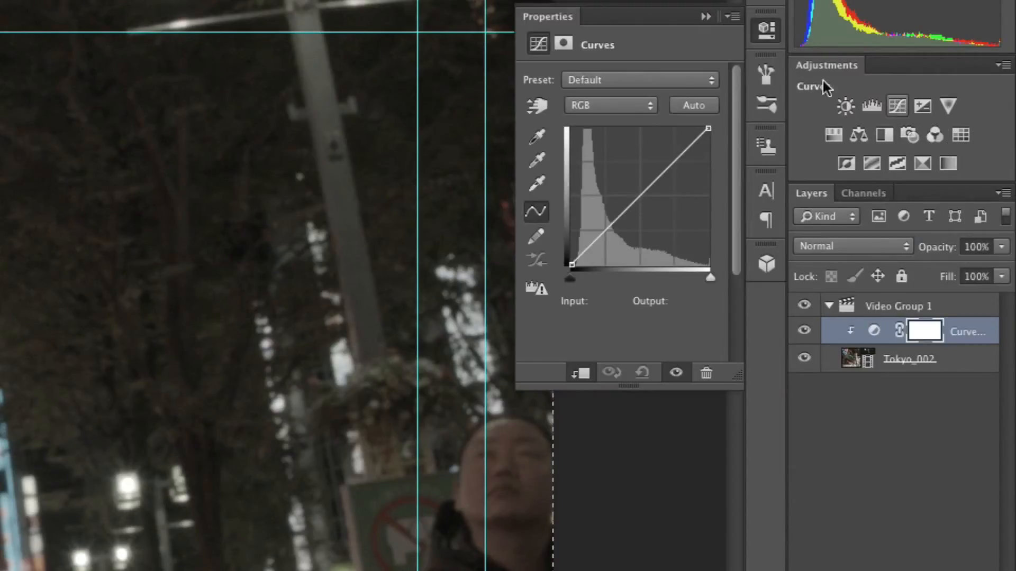
{"action": "left_click", "coordinate": [702, 105]}
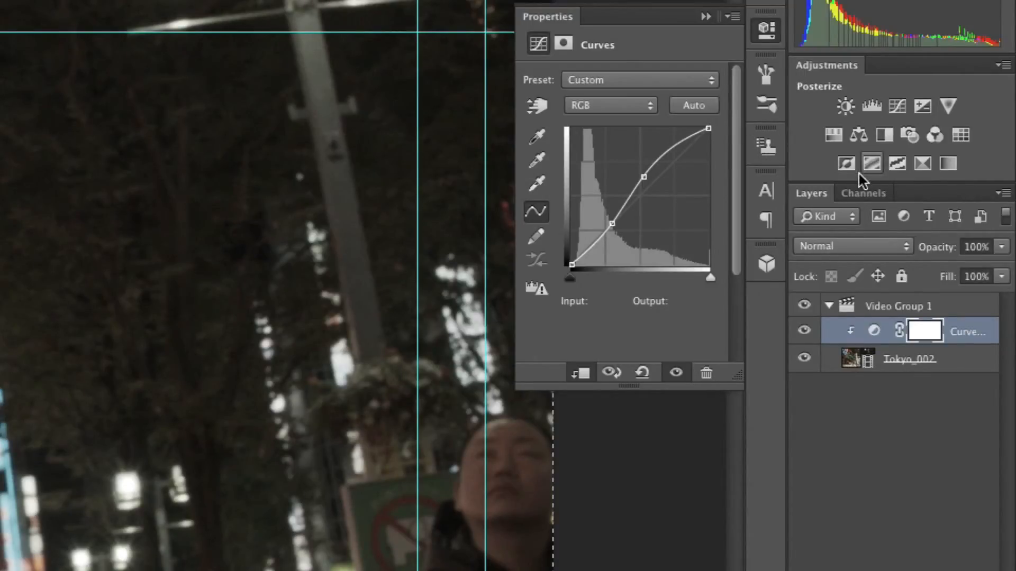
Add a Color Lookup adjustment above the Curves layer using the Kodak 5218 Kodak 2383 3D LUT and reduce its opacity to 61%
{"action": "left_click", "coordinate": [965, 137]}
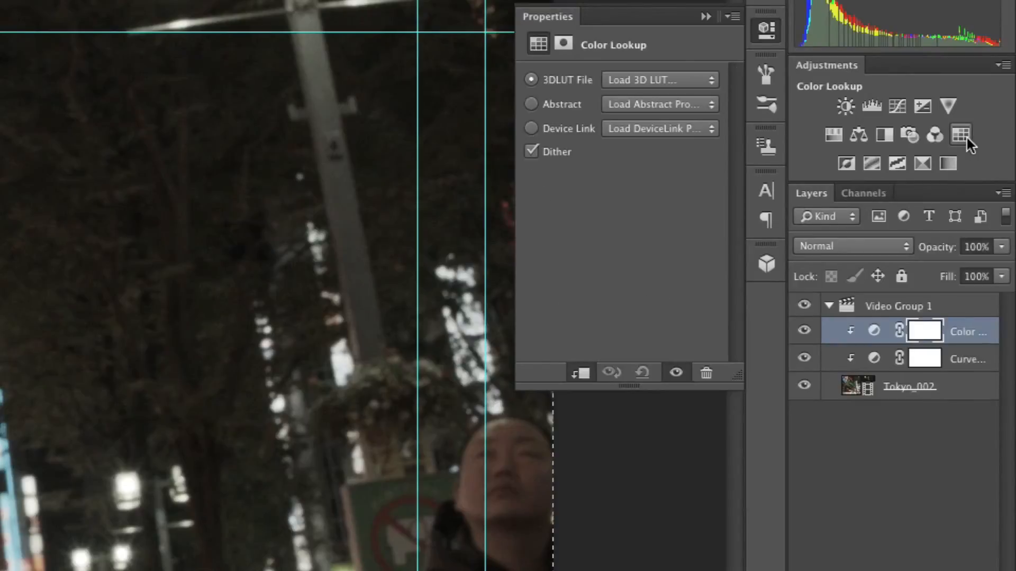
{"action": "left_click", "coordinate": [622, 79]}
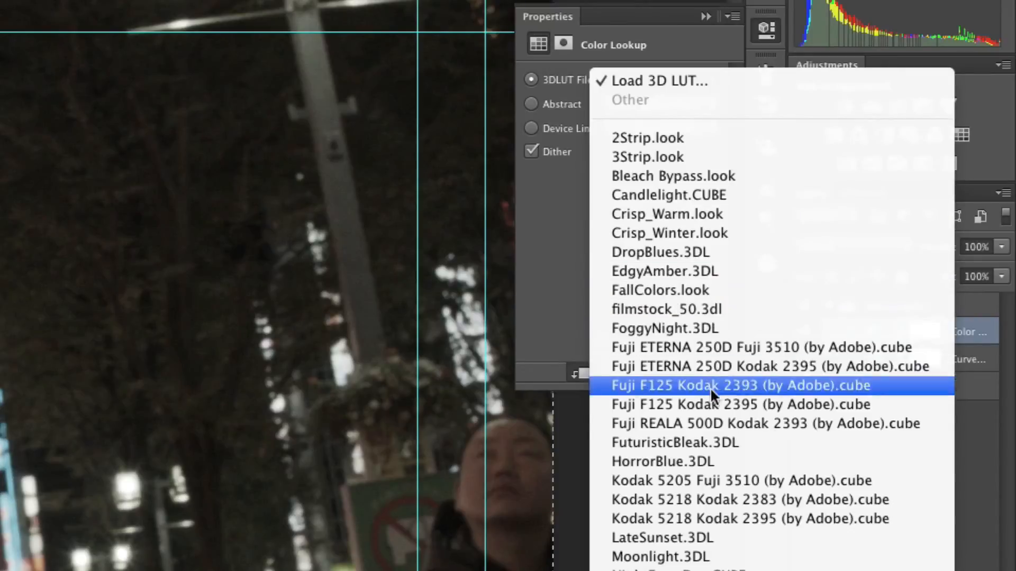
{"action": "left_click", "coordinate": [744, 492]}
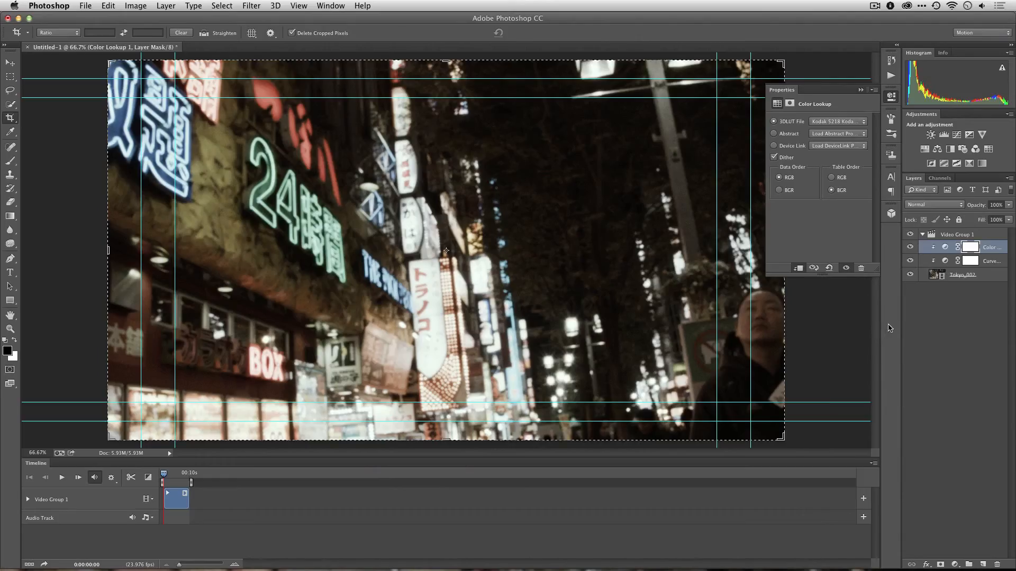
{"action": "left_click", "coordinate": [1009, 205]}
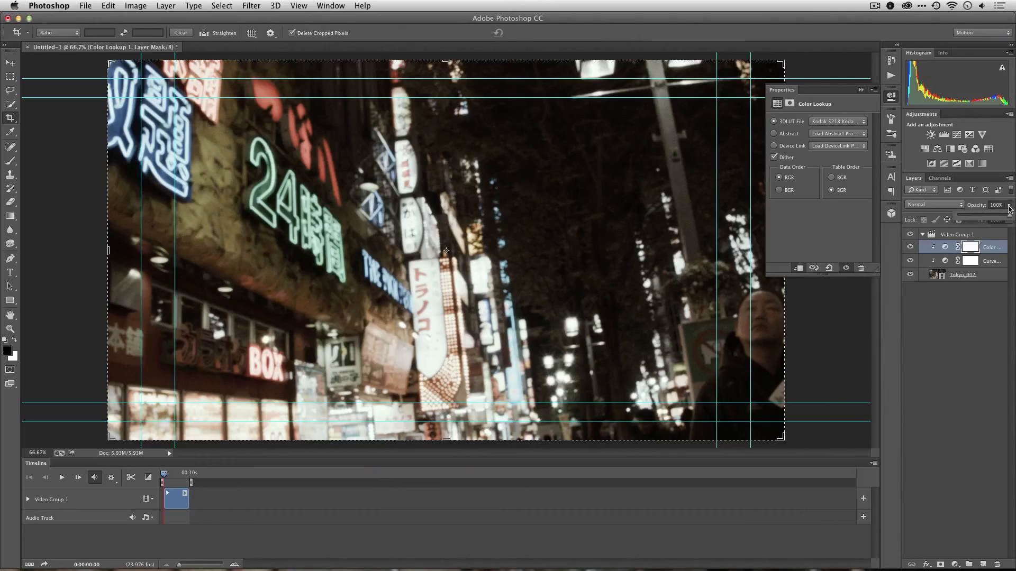
{"action": "left_click_drag", "start_coordinate": [993, 217], "coordinate": [986, 218]}
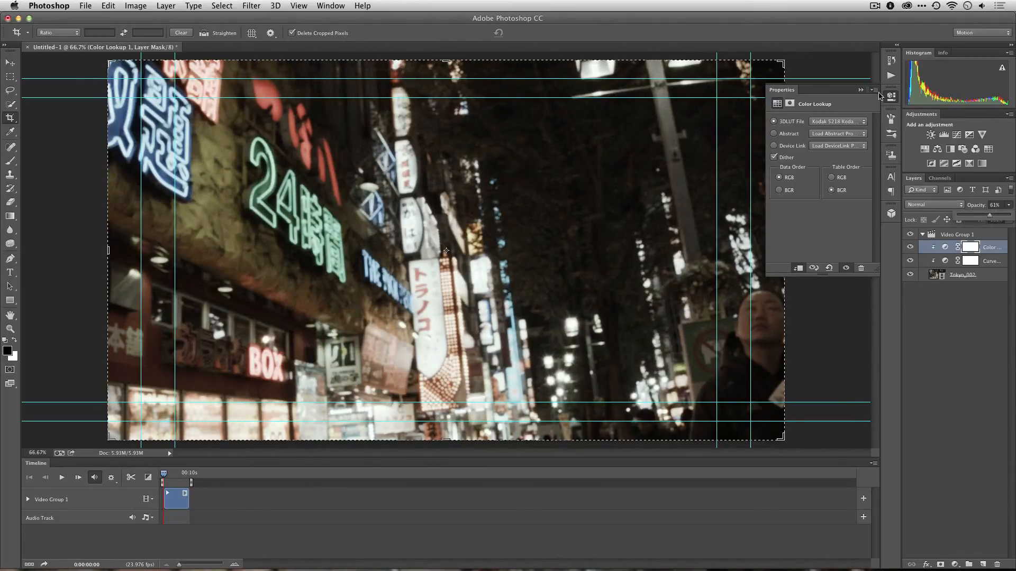
Collapse the adjustment's properties and play the first few seconds of the graded clip to check the look, then stop playback
{"action": "left_click", "coordinate": [861, 90]}
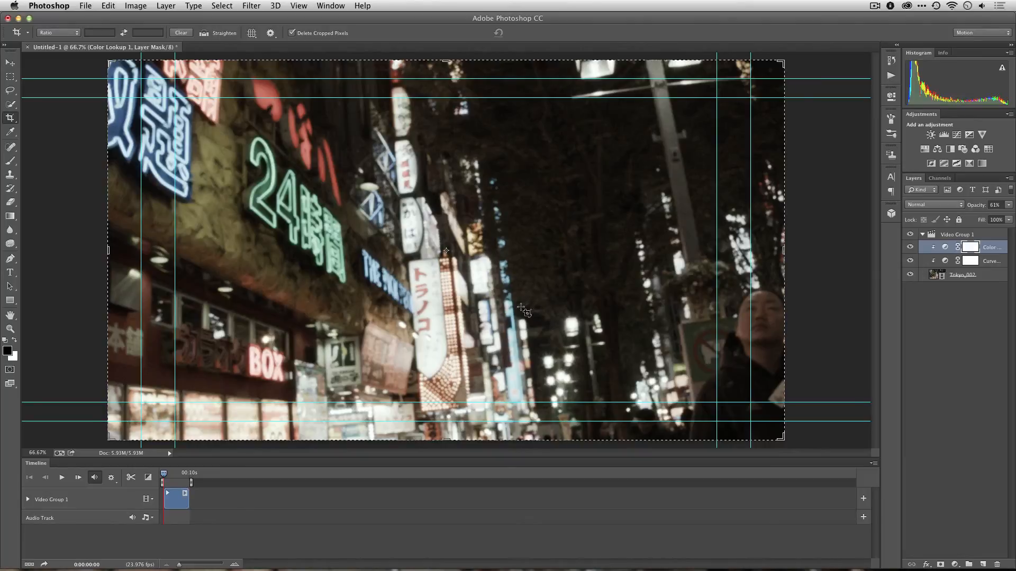
{"action": "key", "text": "space"}
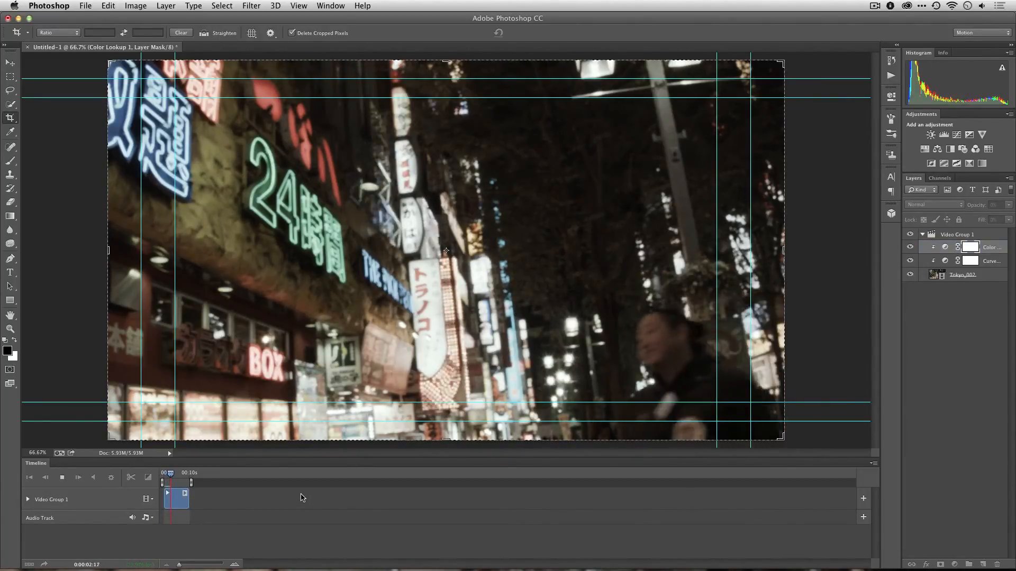
{"action": "key", "text": "space"}
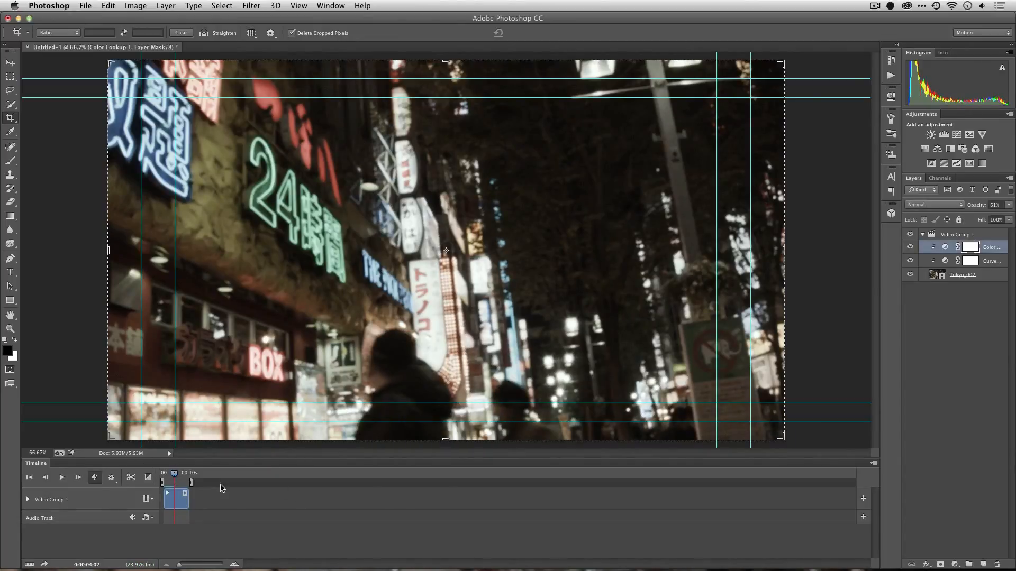